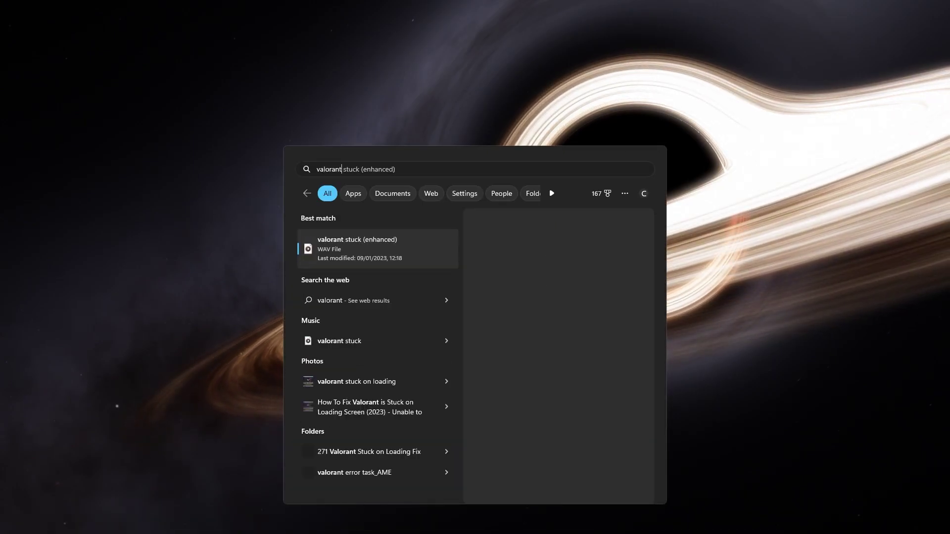
# Launch Riot Client from a 'riot' search, then close the Valorant launcher window
pyautogui.hotkey('ctrl', 'a')
pyautogui.write('riot')
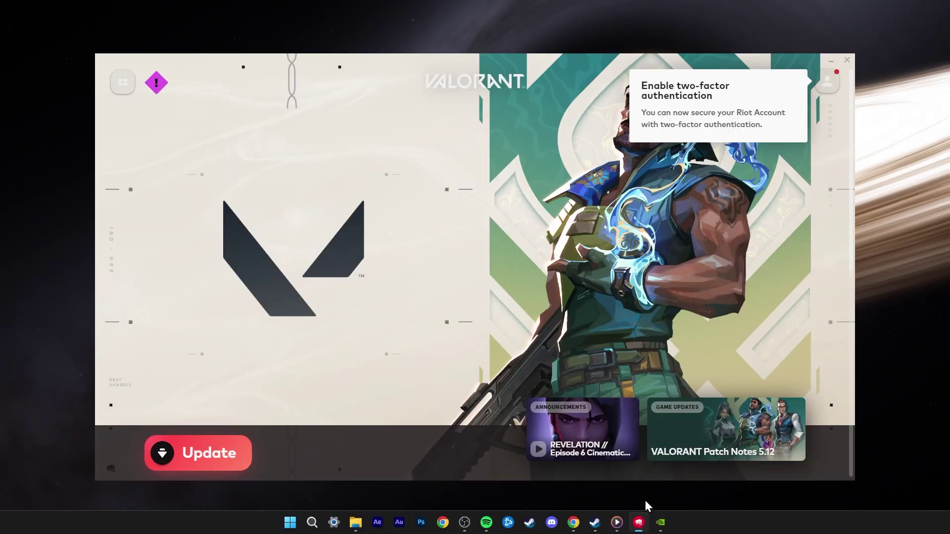
pyautogui.click(848, 63)
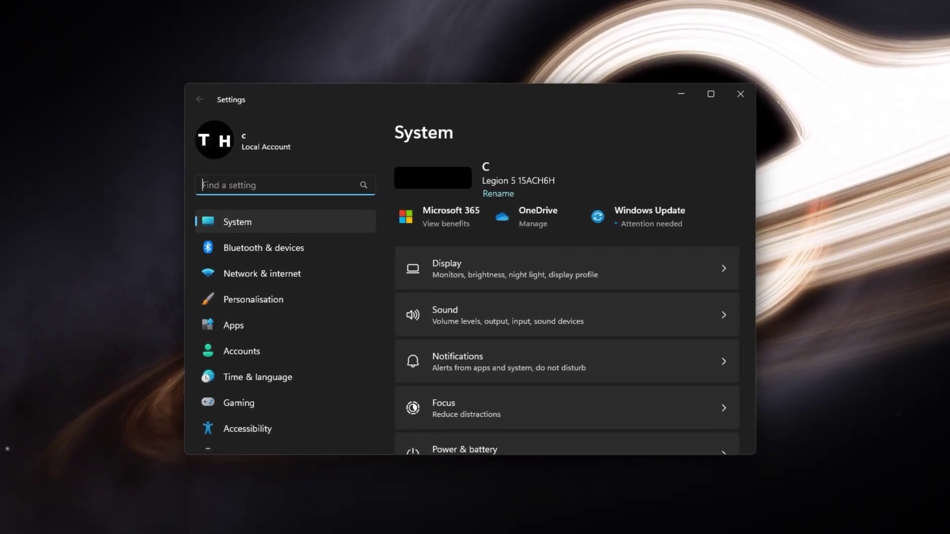
# Review the C: drive's temporary files under Storage, then go to Windows Update
pyautogui.scroll(-3, 697, 339)
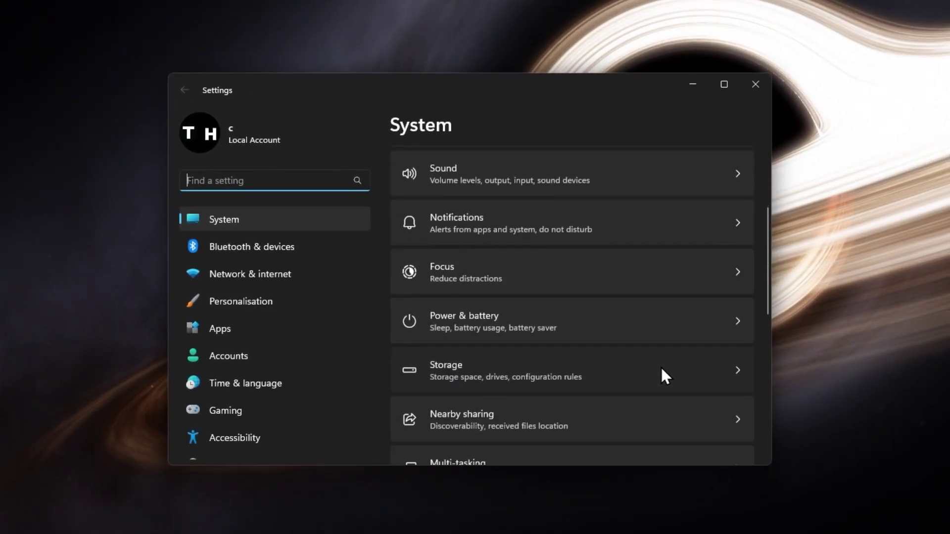
pyautogui.click(662, 369)
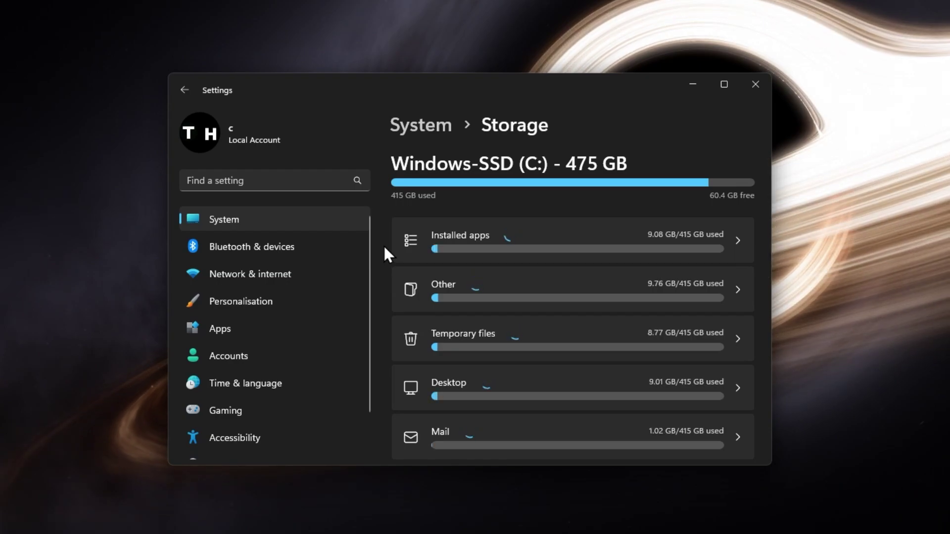
pyautogui.click(595, 346)
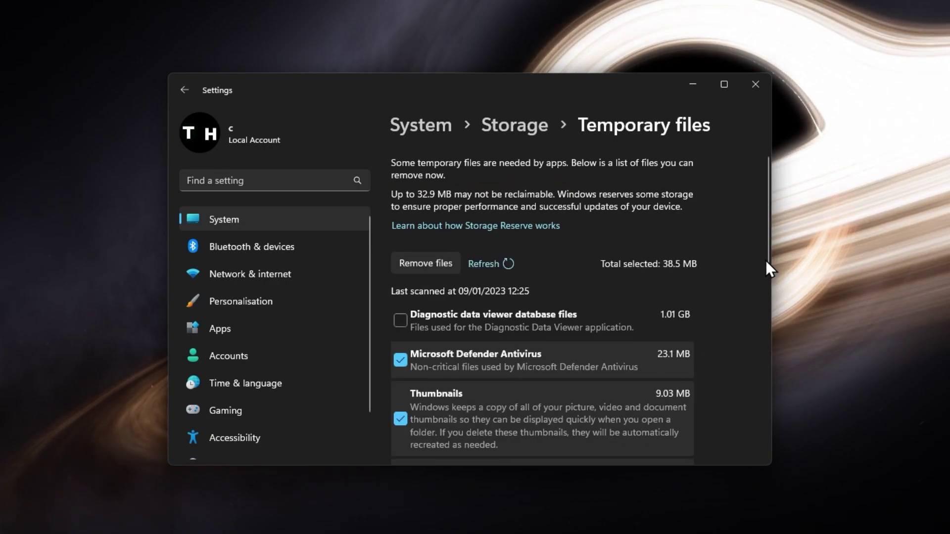
pyautogui.moveTo(767, 262); pyautogui.dragTo(780, 248)
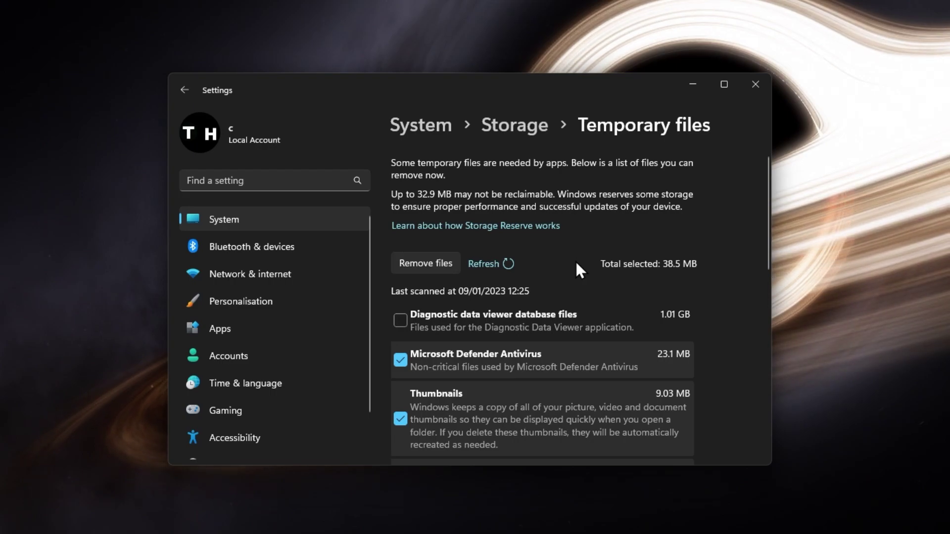
pyautogui.hotkey('alt', 'Left')
pyautogui.scroll(-2, 296, 316)
pyautogui.click(281, 444)
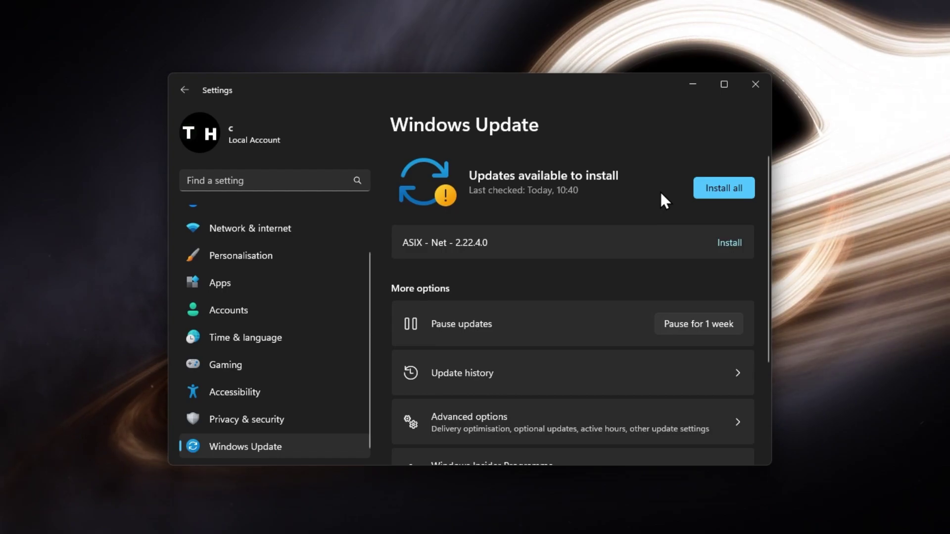
# With the ASIX - Net - 2.22.4.0 update pending, move on to the Apps settings
pyautogui.click(335, 276)
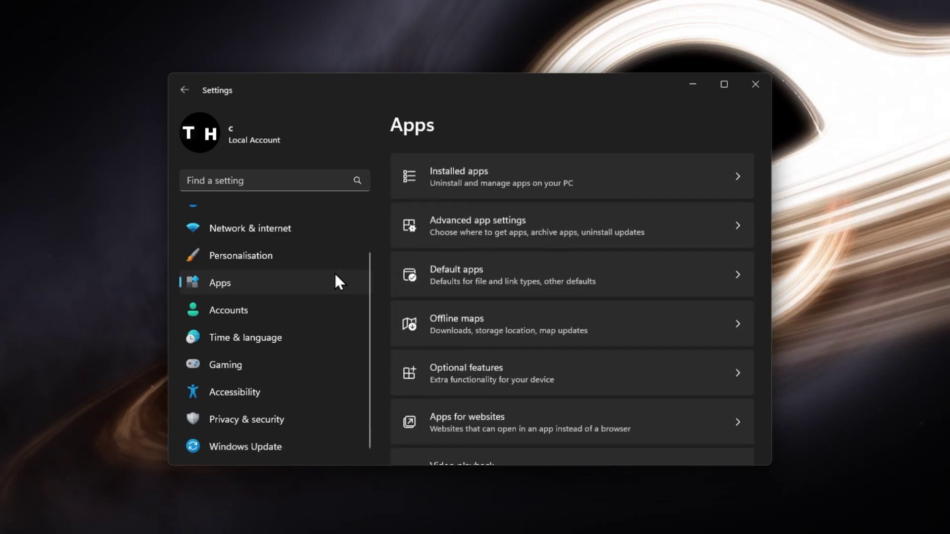
# Find Riot Vanguard in Installed apps by searching 'vanguard' and choose Uninstall from its menu
pyautogui.click(544, 178)
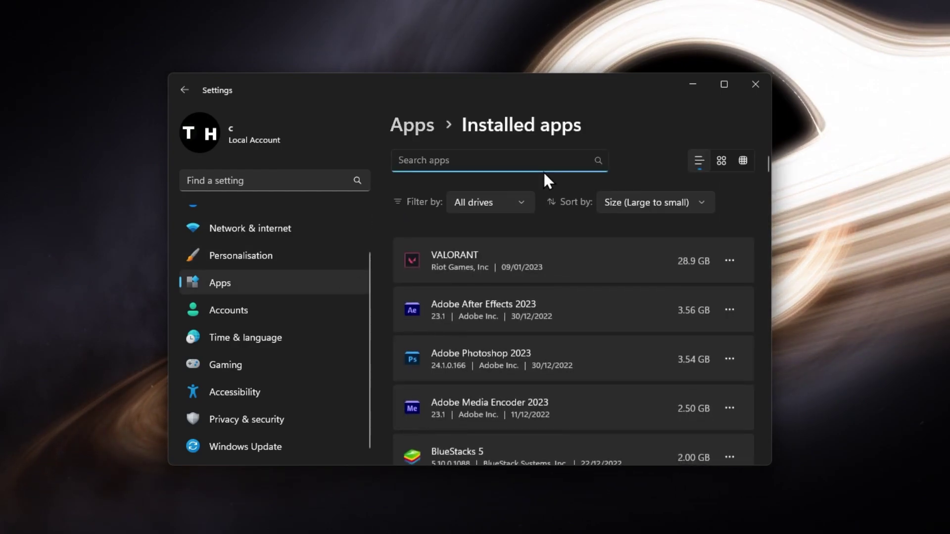
pyautogui.write('vanguard')
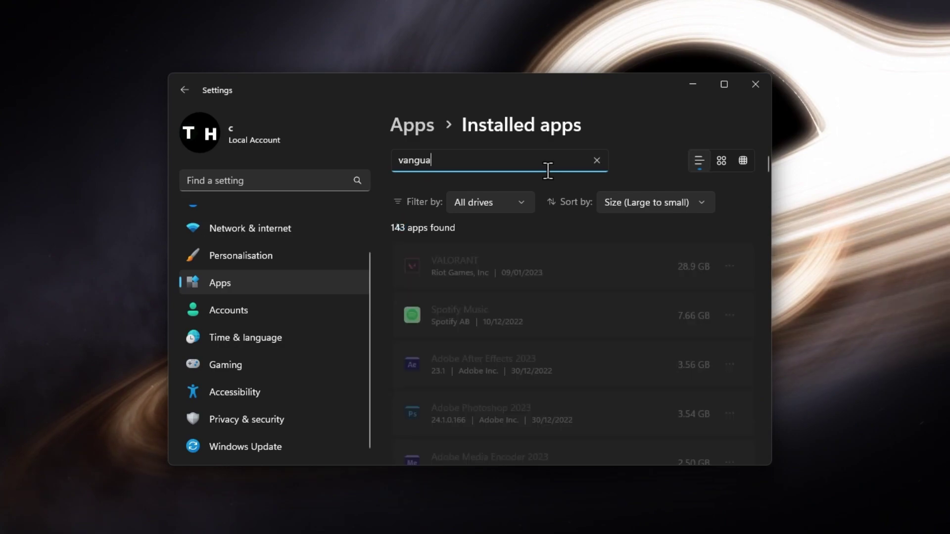
pyautogui.click(723, 264)
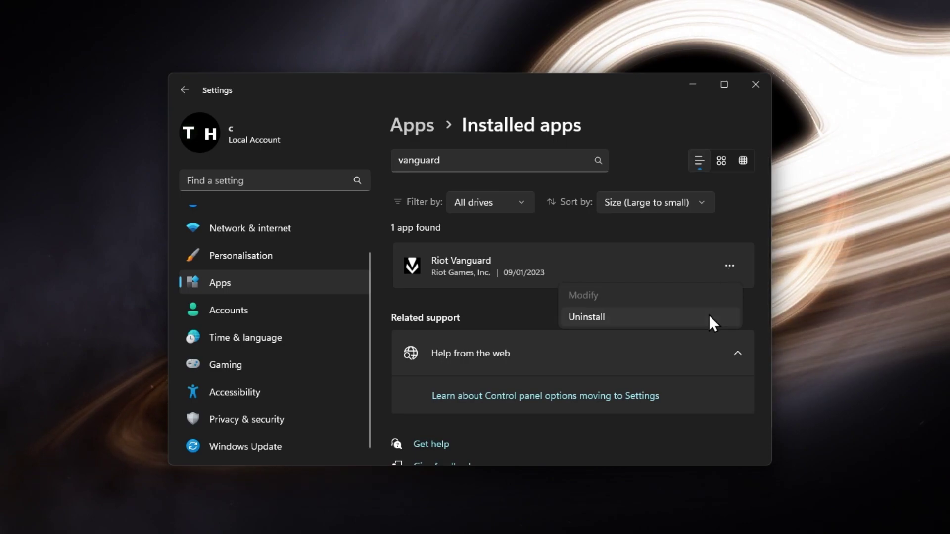
pyautogui.click(750, 313)
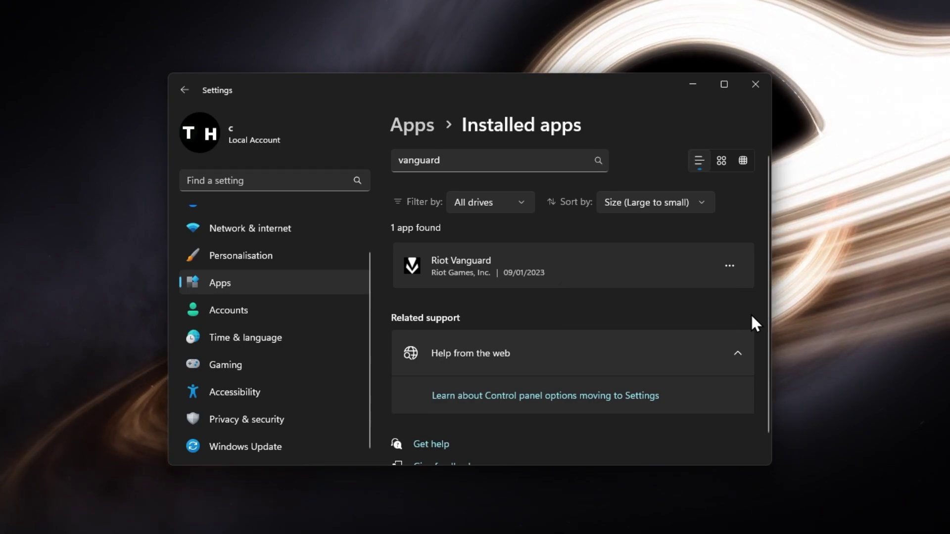
pyautogui.scroll(2, 304, 265)
pyautogui.click(298, 220)
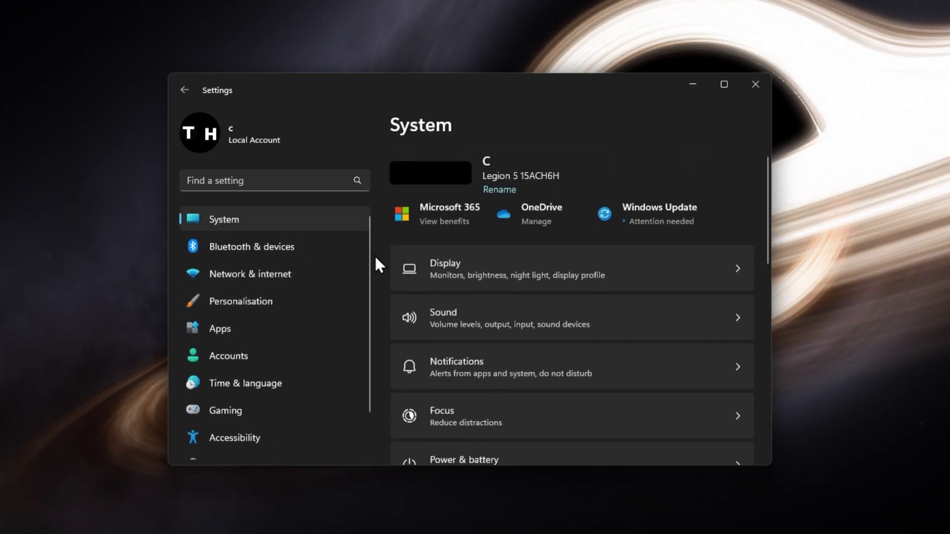
# On the Display page, keep the scale at 100% and the resolution at 3840 × 1080
pyautogui.click(600, 272)
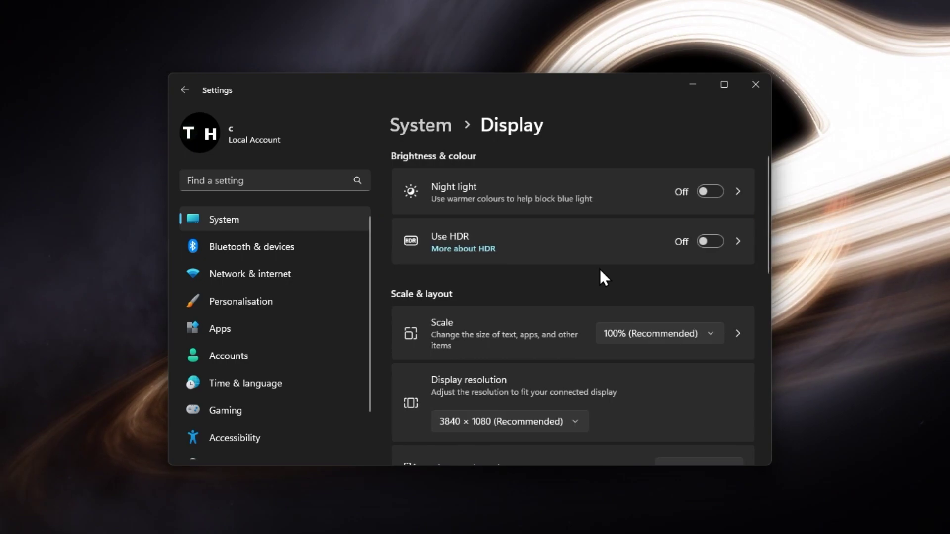
pyautogui.scroll(-2, 610, 268)
pyautogui.click(668, 241)
pyautogui.click(664, 240)
pyautogui.click(554, 332)
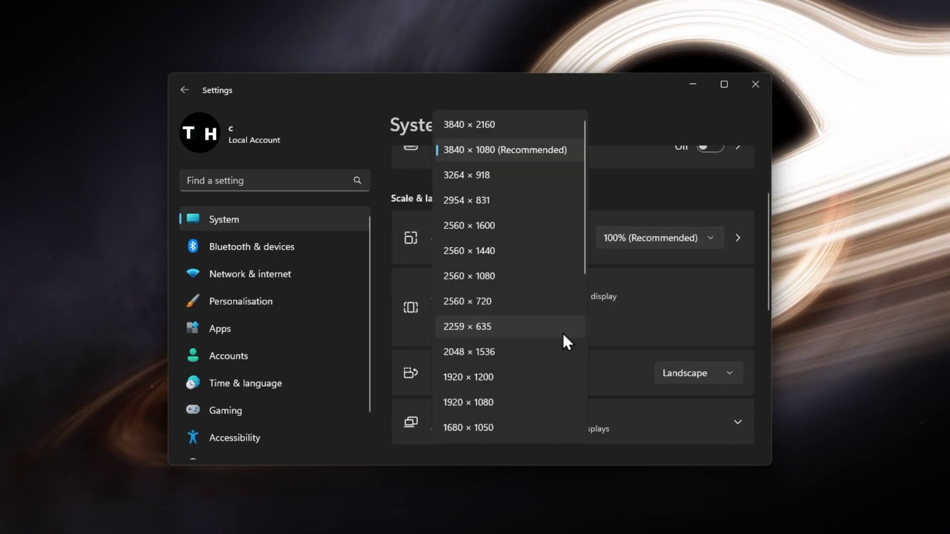
pyautogui.click(758, 324)
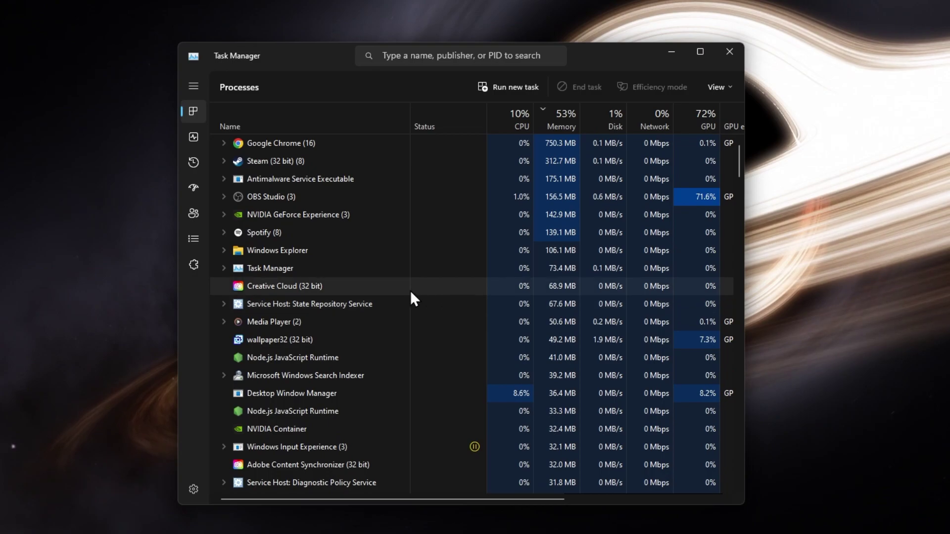
# Inspect the Creative Cloud and Adobe Content Synchronizer processes without ending them, then close Task Manager
pyautogui.click(360, 287)
pyautogui.rightClick(355, 285)
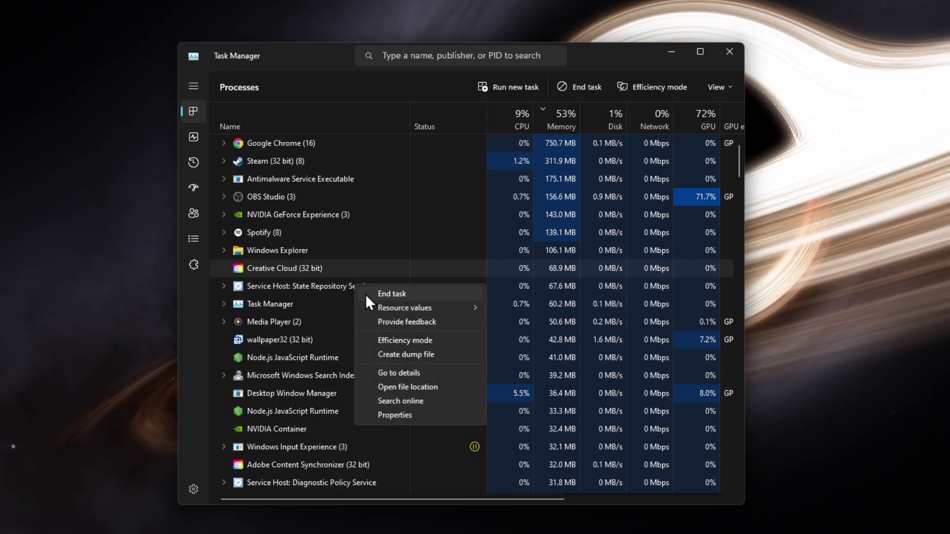
pyautogui.click(339, 310)
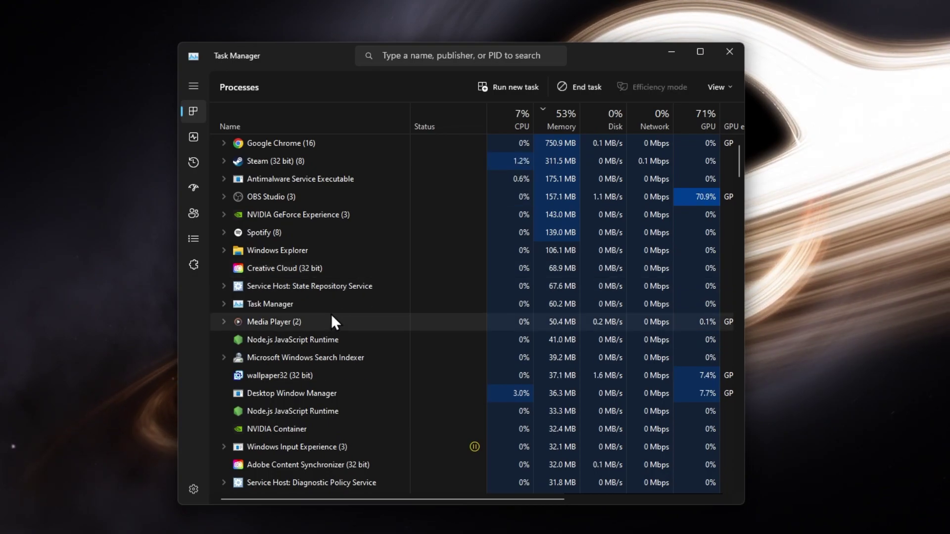
pyautogui.scroll(-2, 328, 323)
pyautogui.click(330, 349)
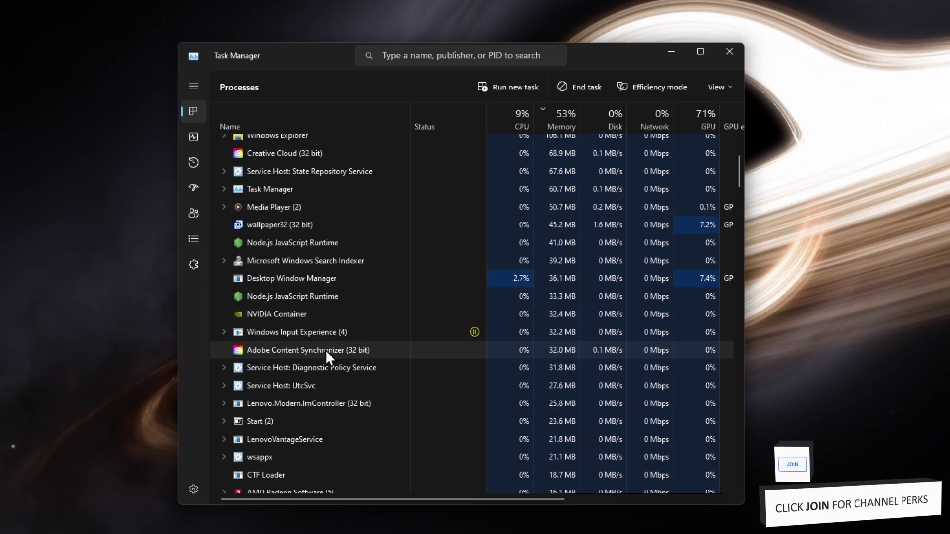
pyautogui.scroll(2, 375, 358)
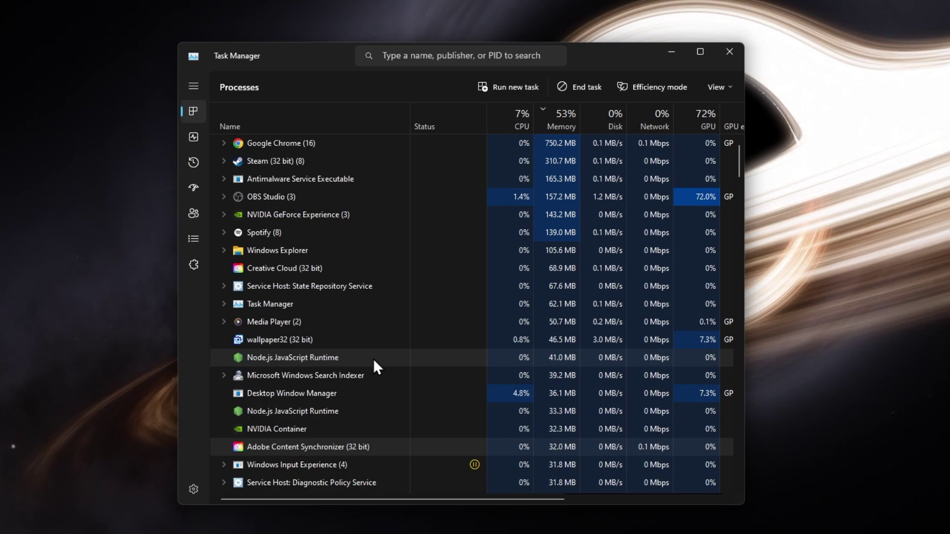
pyautogui.rightClick(364, 265)
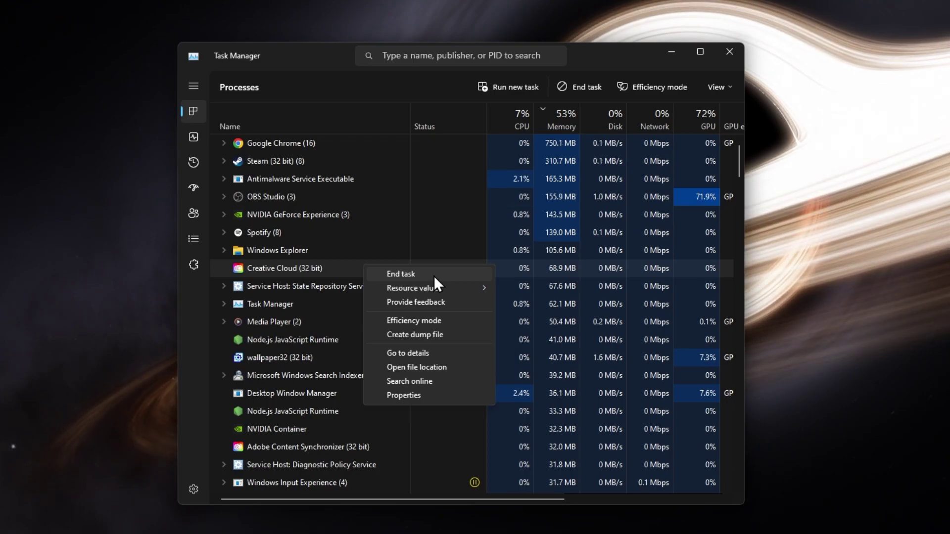
pyautogui.click(729, 52)
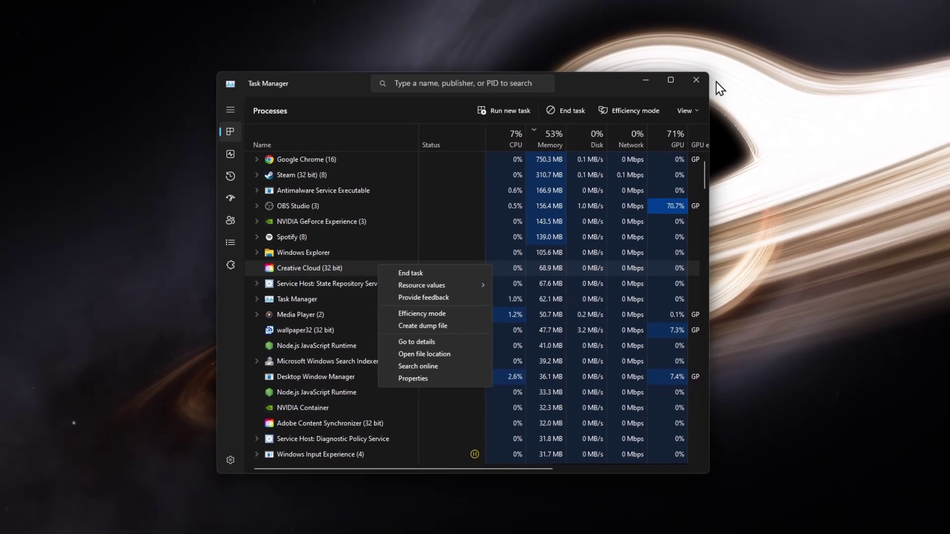
# Open Device Manager and expand Disk drives, Display adaptors, Monitors and Network adapters
pyautogui.press('super')
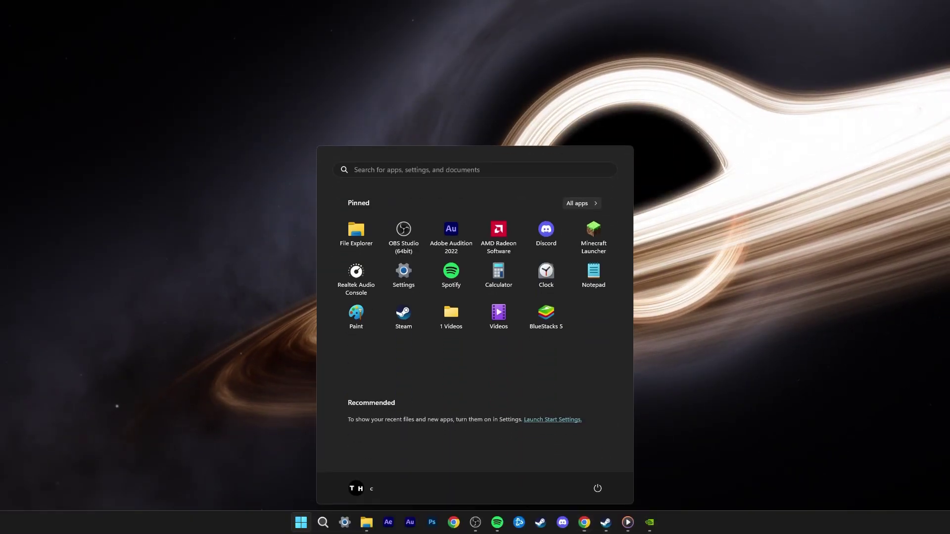
pyautogui.write('device manager')
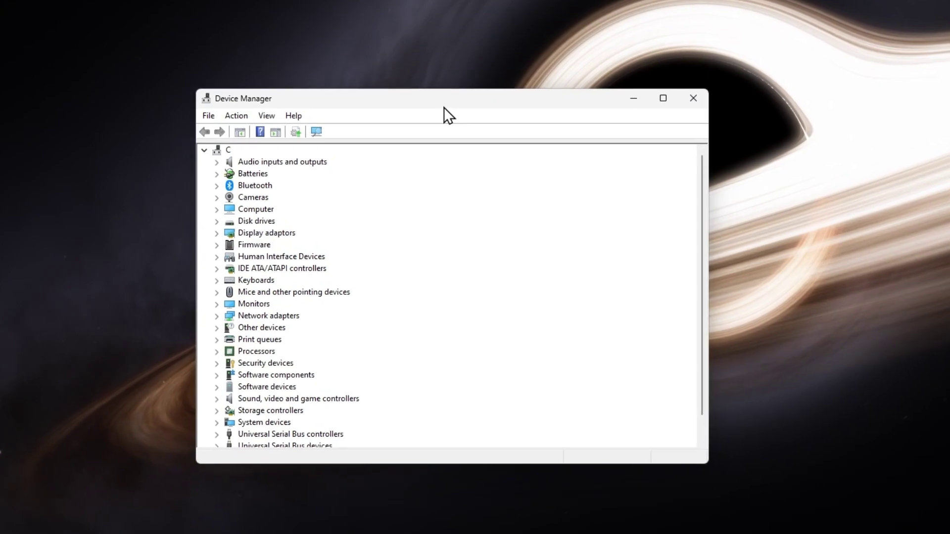
pyautogui.moveTo(443, 108); pyautogui.dragTo(452, 106)
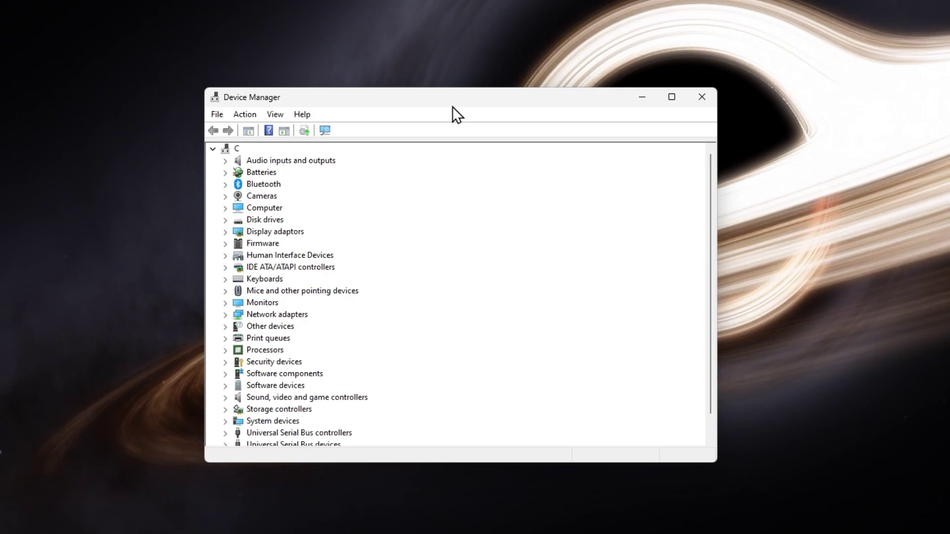
pyautogui.click(224, 220)
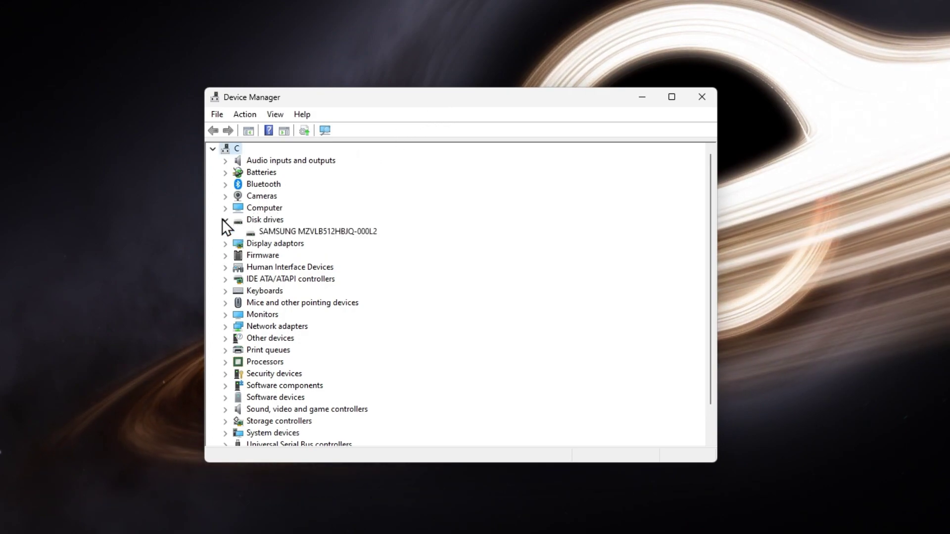
pyautogui.click(224, 243)
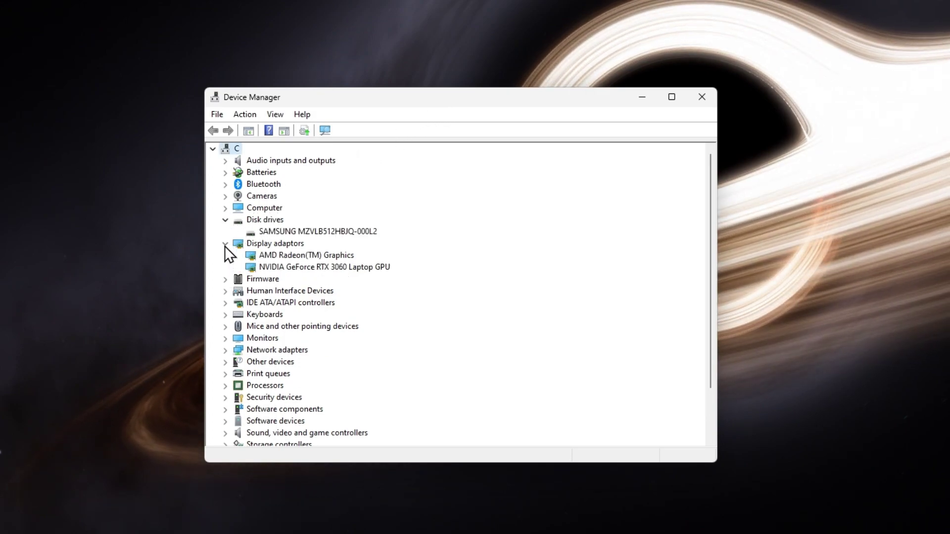
pyautogui.click(226, 338)
pyautogui.click(228, 371)
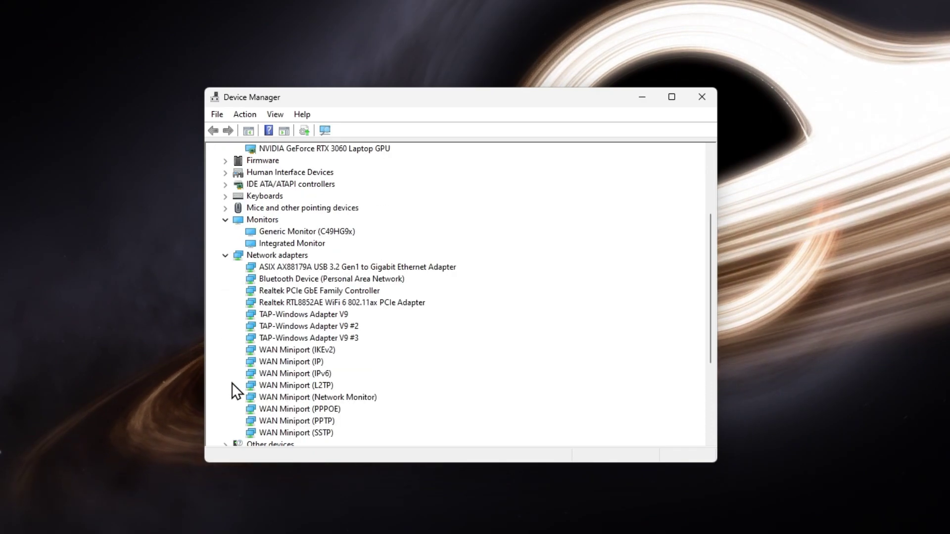
pyautogui.scroll(-4, 232, 382)
pyautogui.scroll(7, 231, 386)
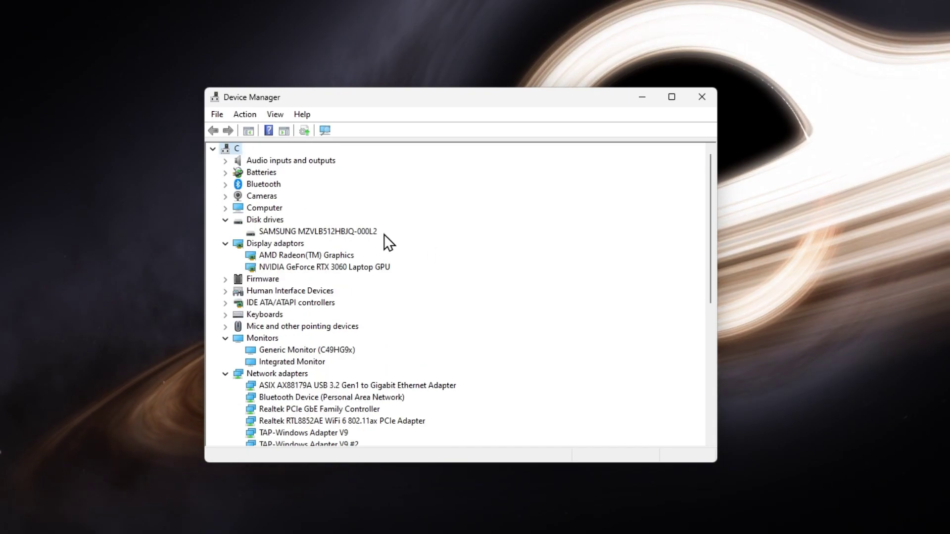
# Start the driver update for the SAMSUNG disk drive, then close the wizard without updating
pyautogui.click(374, 233)
pyautogui.rightClick(378, 234)
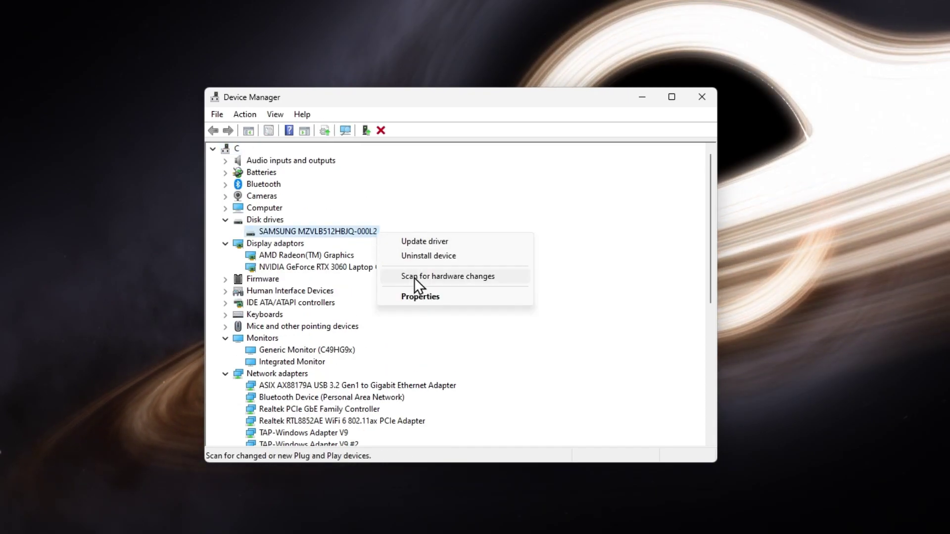
pyautogui.click(512, 242)
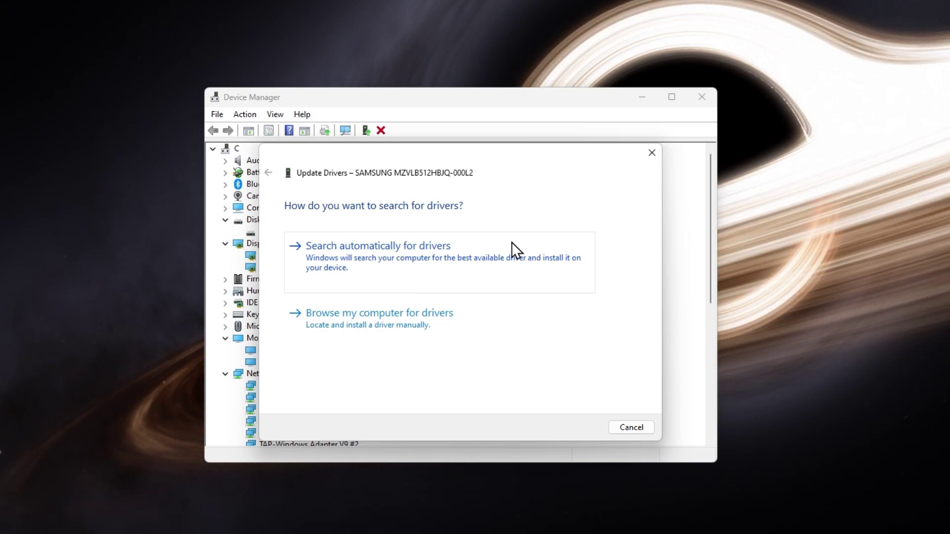
pyautogui.click(648, 157)
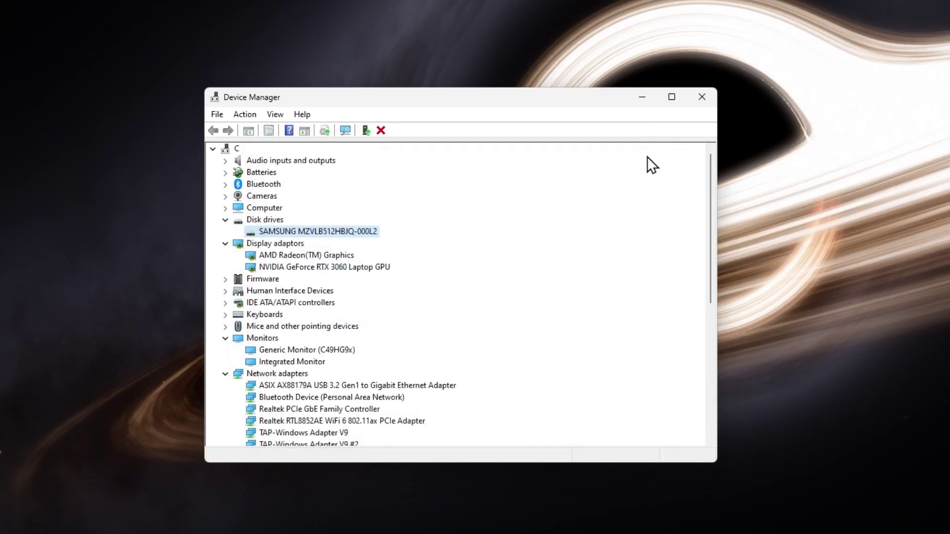
# Select the RTX 3060 GPU, then open GeForce Experience's Drivers page showing driver 528.02
pyautogui.click(279, 268)
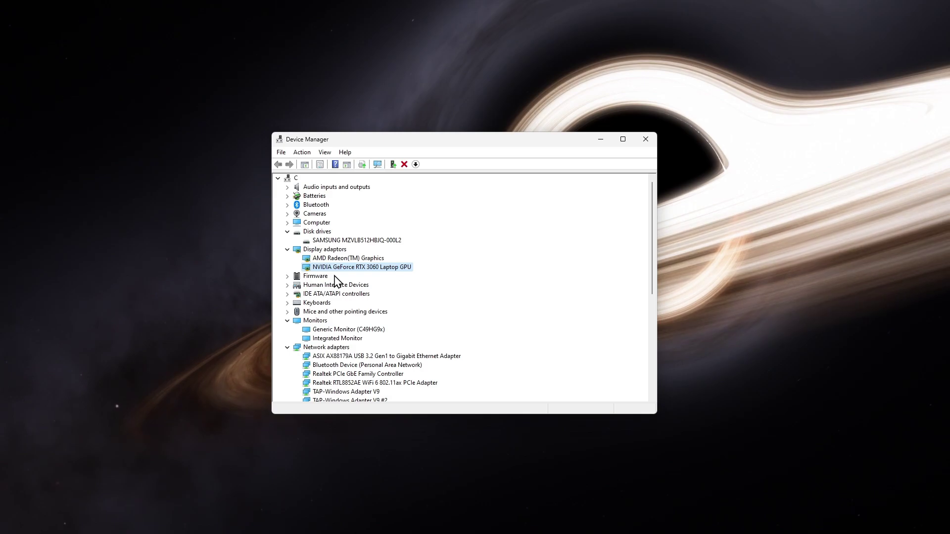
pyautogui.press('super')
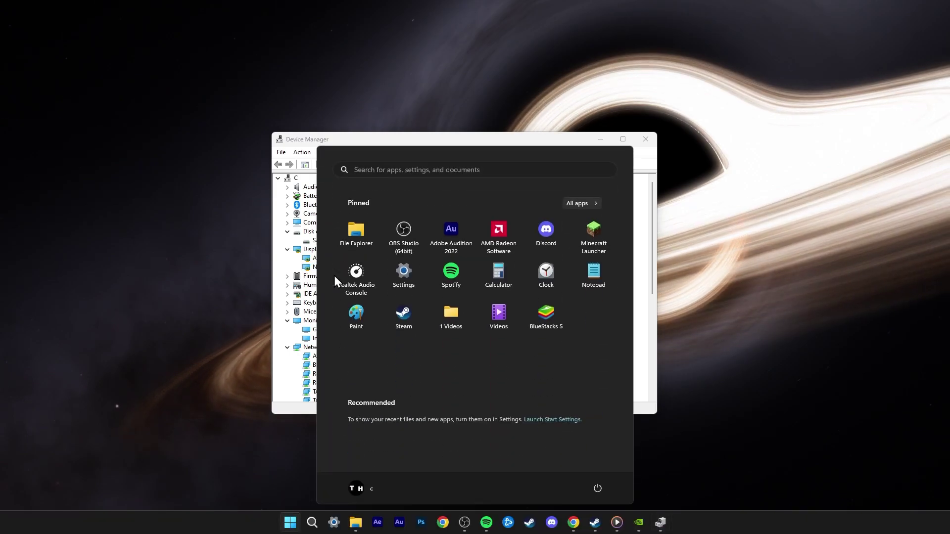
pyautogui.write('amd')
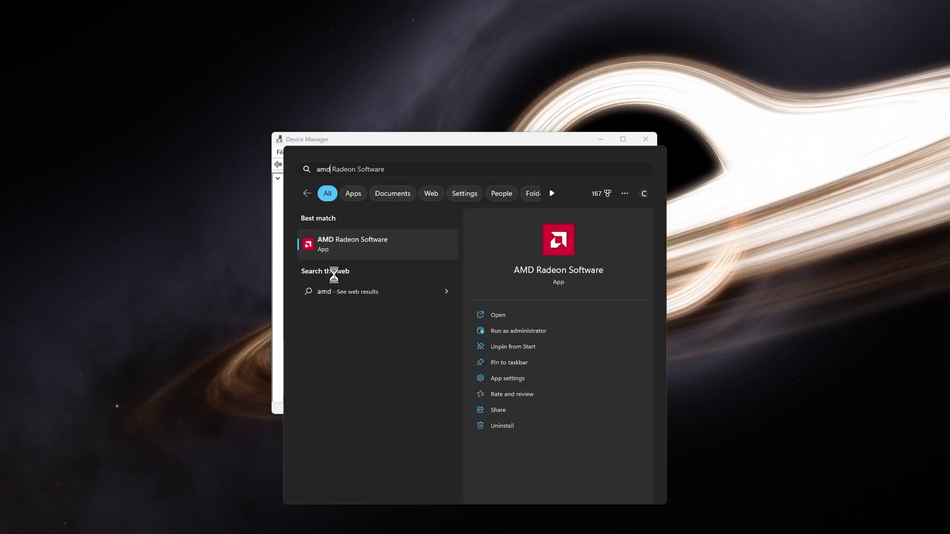
pyautogui.press('BackSpace')
pyautogui.press('BackSpace')
pyautogui.press('BackSpace')
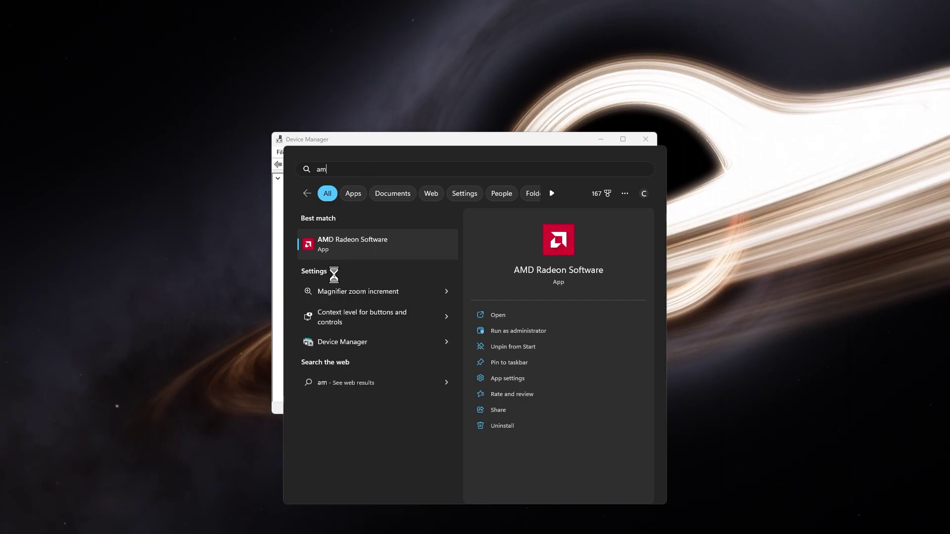
pyautogui.write('gef')
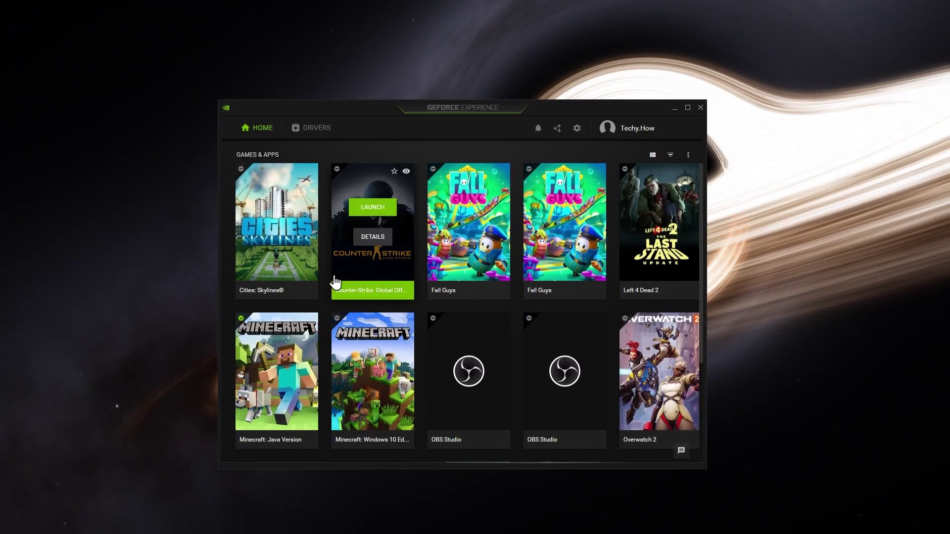
pyautogui.click(309, 133)
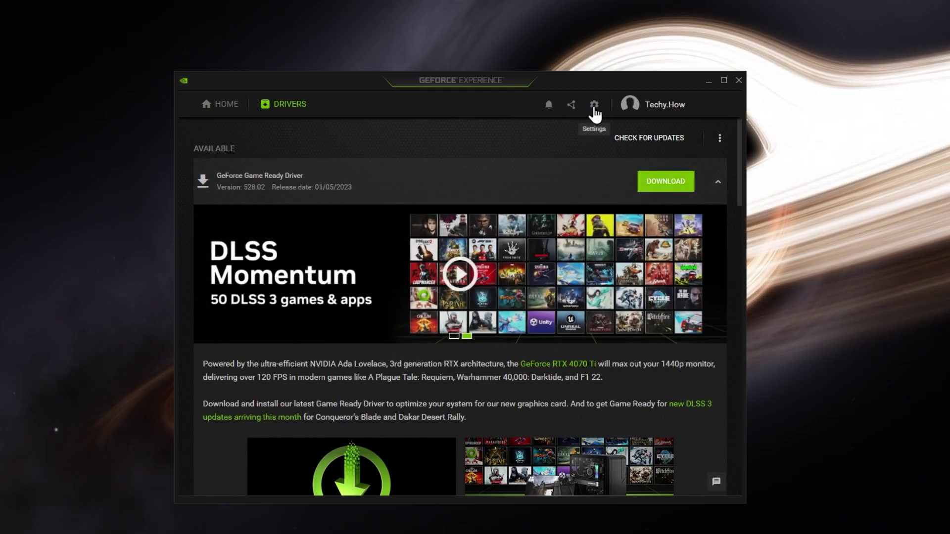
# Open GeForce Experience settings and scroll the General page down to the In-Game Overlay switch
pyautogui.click(594, 104)
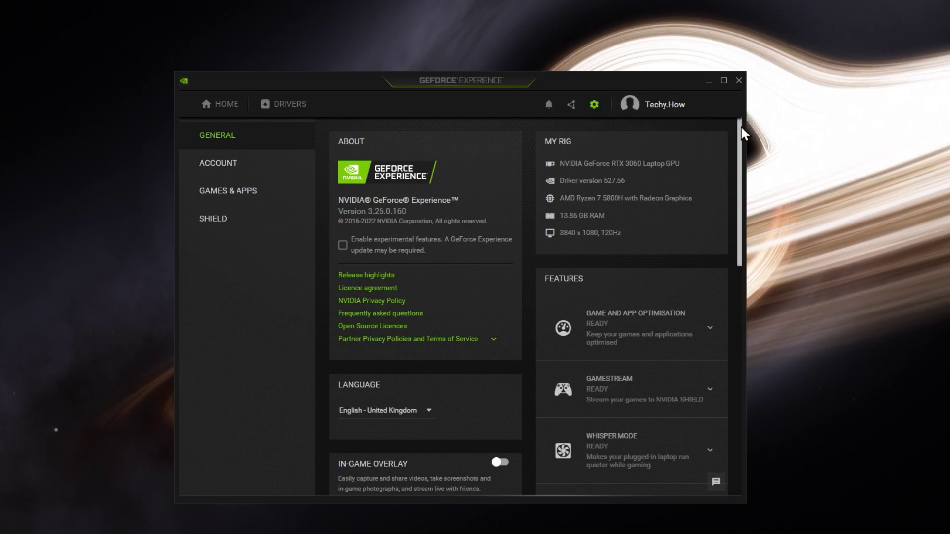
pyautogui.moveTo(740, 126); pyautogui.dragTo(728, 257)
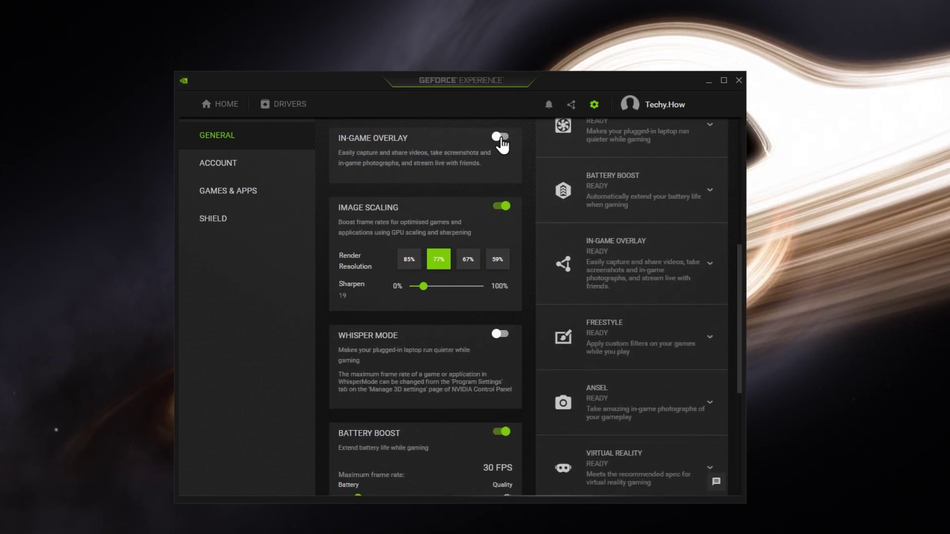